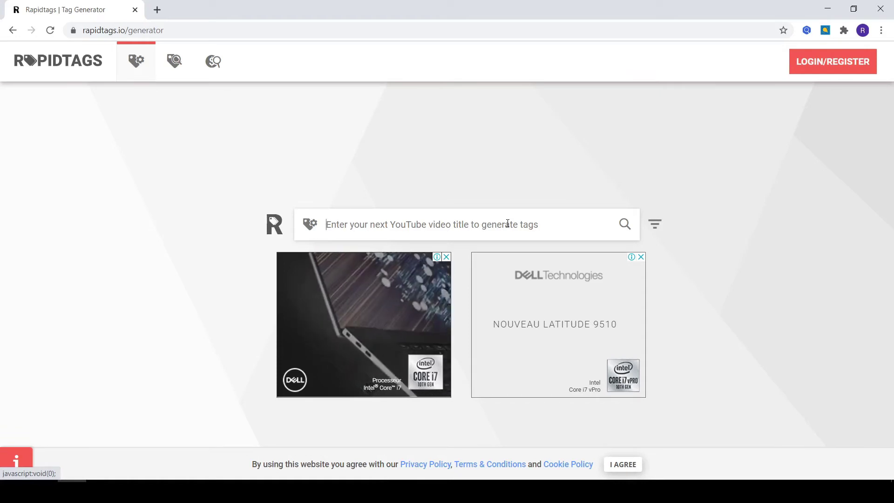
# Step: Generate video tags for the title "fiverr gigs"
pyautogui.click(508, 224)
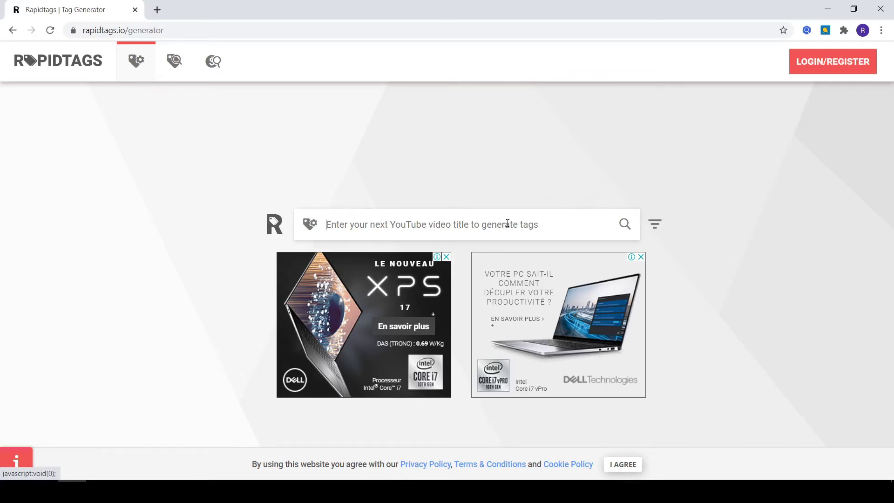
pyautogui.click(512, 227)
pyautogui.write('fiv')
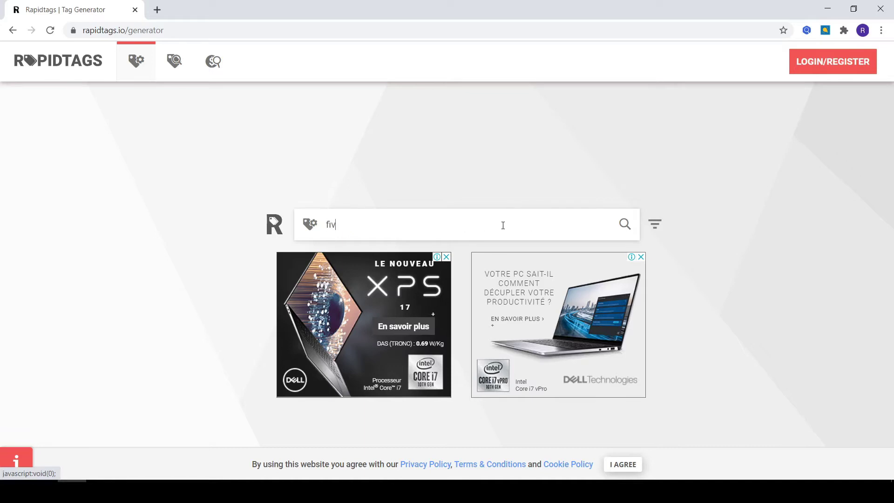
pyautogui.write('err gigs')
pyautogui.click(625, 226)
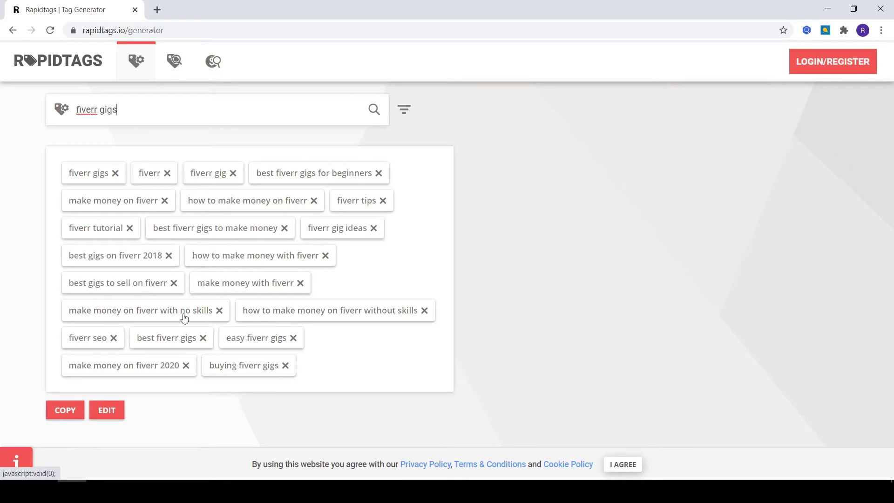
# Step: Make the generated fiverr gigs tags editable and copy the whole tag list
pyautogui.click(104, 410)
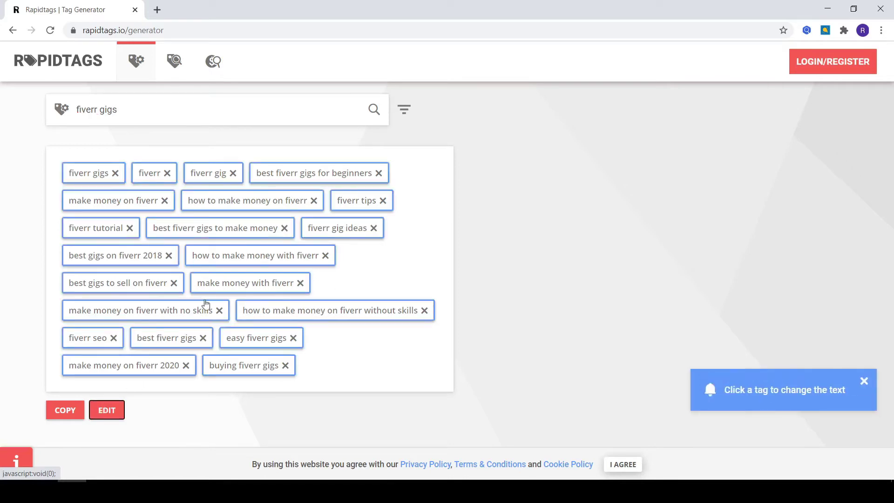
pyautogui.click(168, 345)
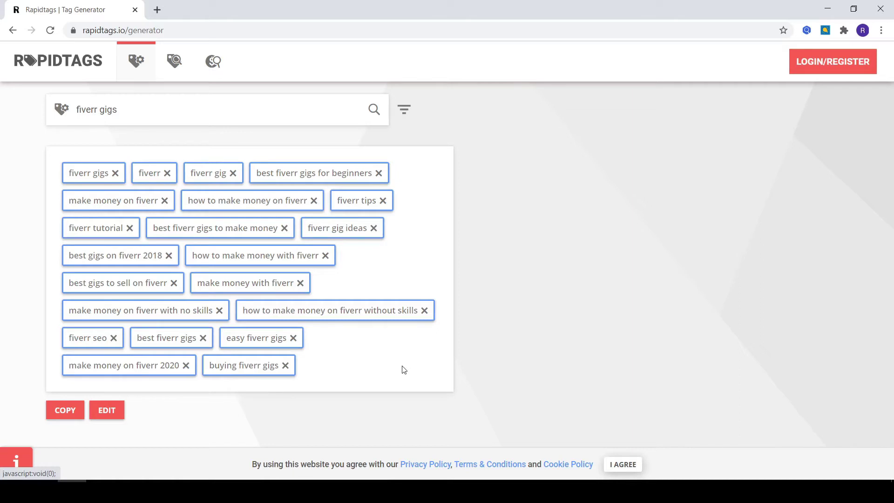
pyautogui.click(70, 407)
# Step: Search Google for "keywordfinder" in a new browser tab and open the keywordfinder.io site
pyautogui.click(158, 10)
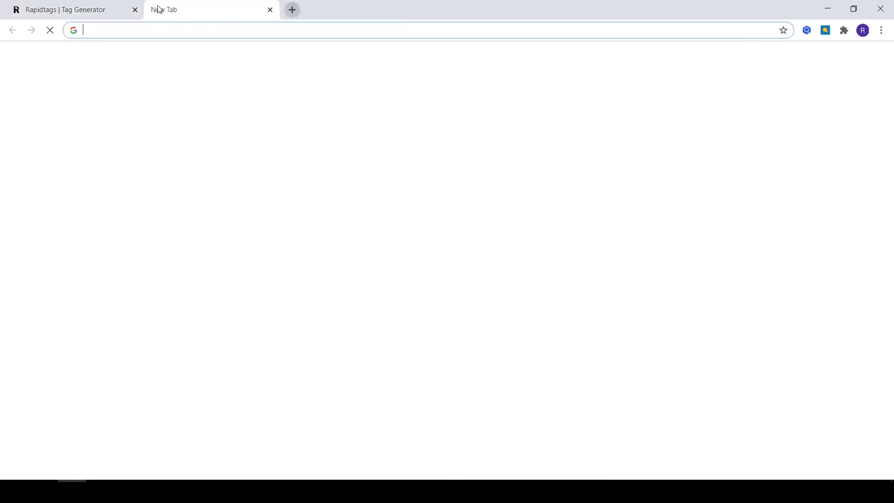
pyautogui.click(162, 29)
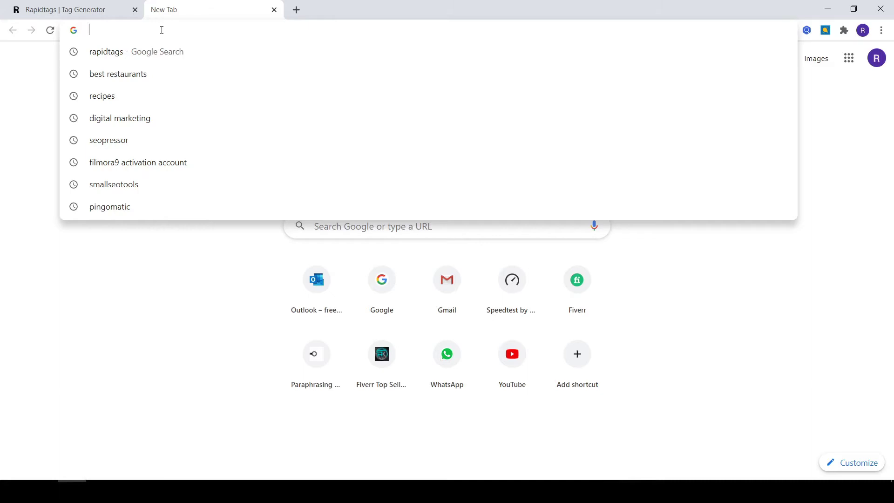
pyautogui.write('ke')
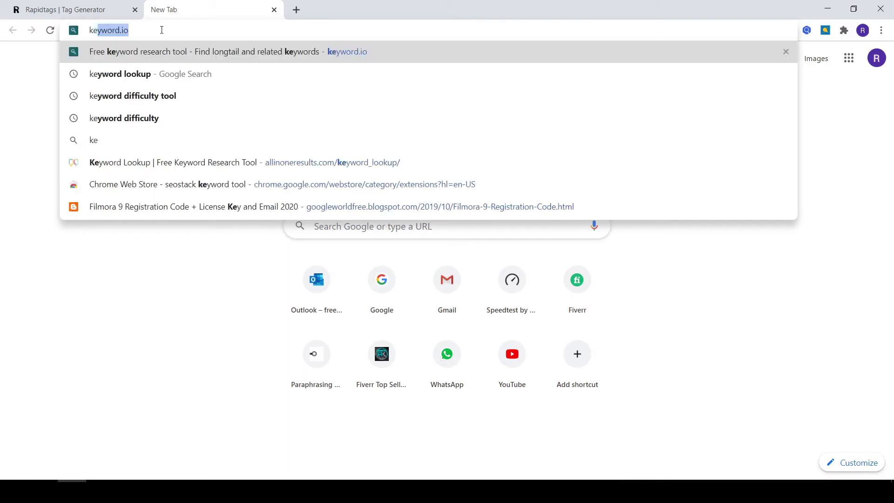
pyautogui.write('y')
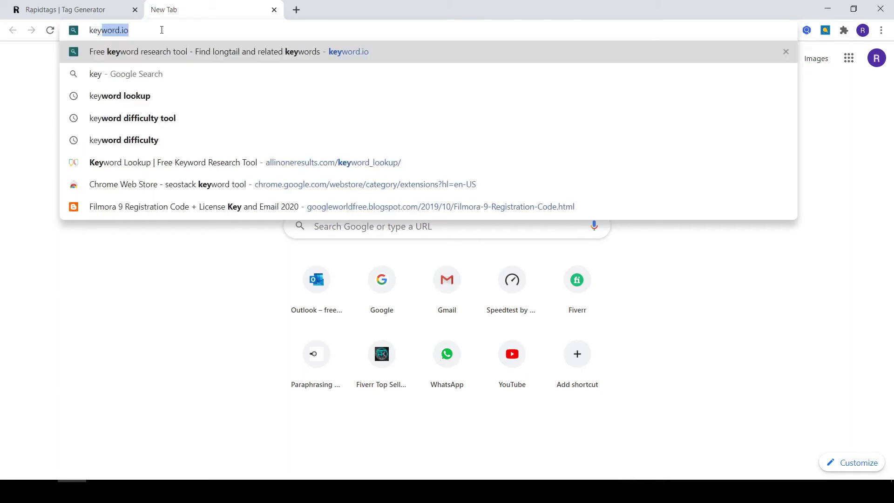
pyautogui.write('w')
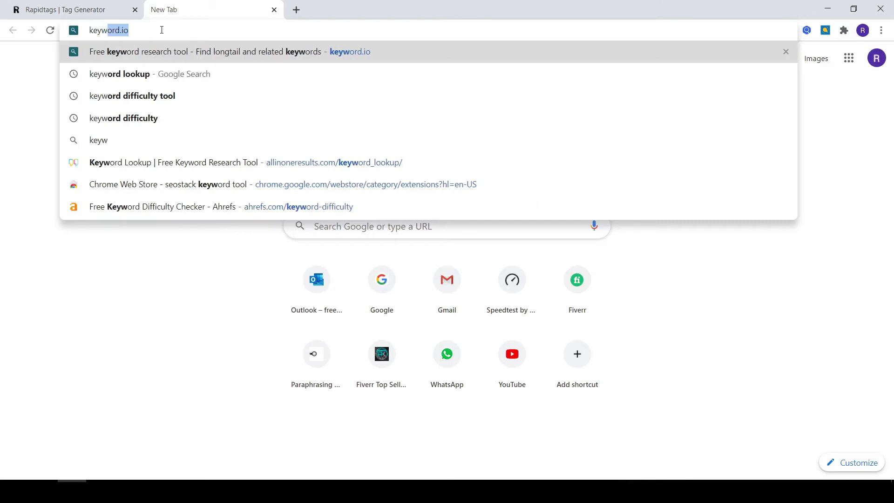
pyautogui.write('ordfinder')
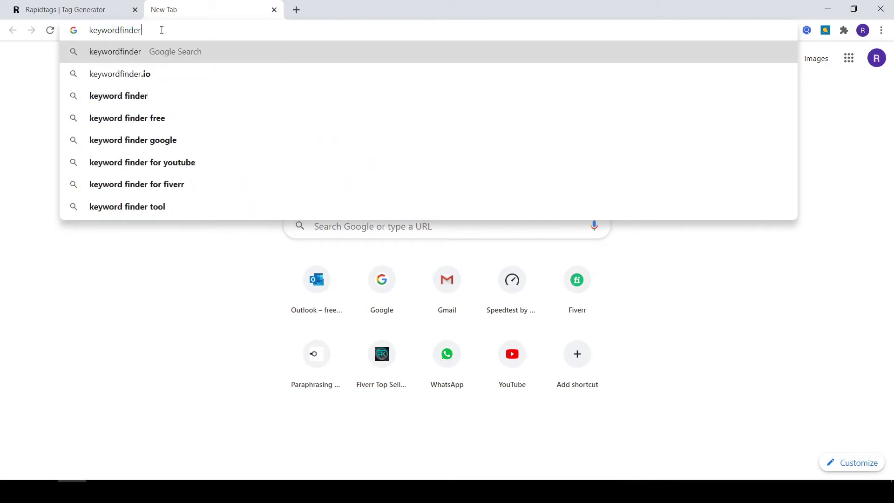
pyautogui.press('Return')
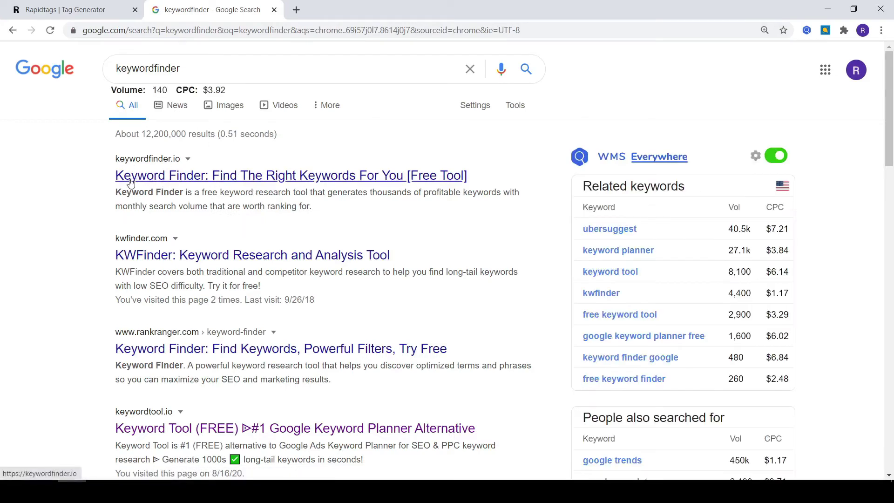
pyautogui.click(242, 182)
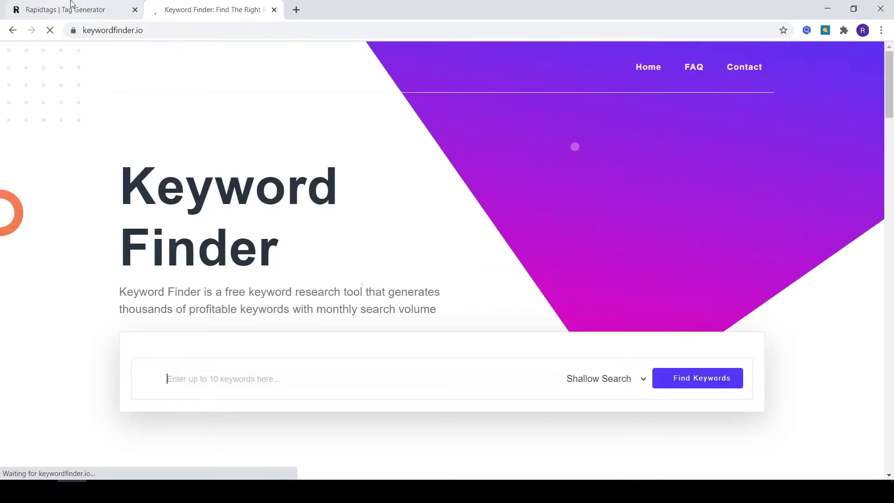
# Step: Return to Rapidtags and copy the full list of fiverr gigs tags again
pyautogui.click(72, 5)
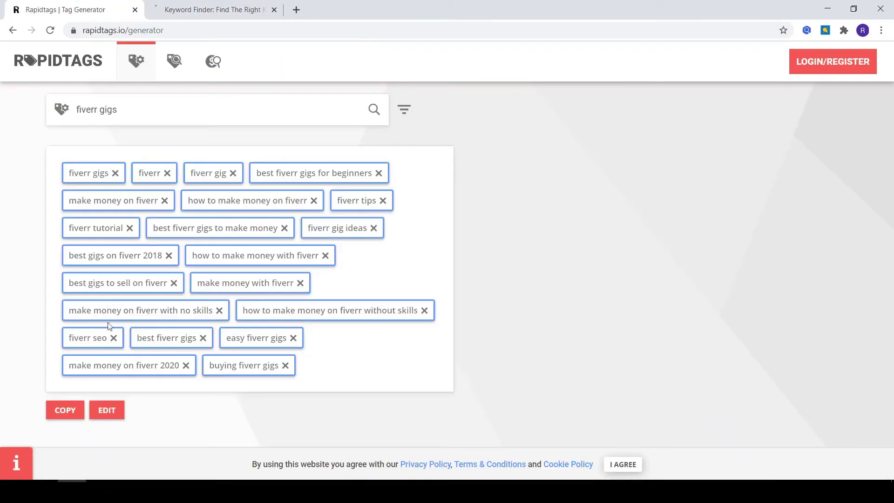
pyautogui.click(69, 413)
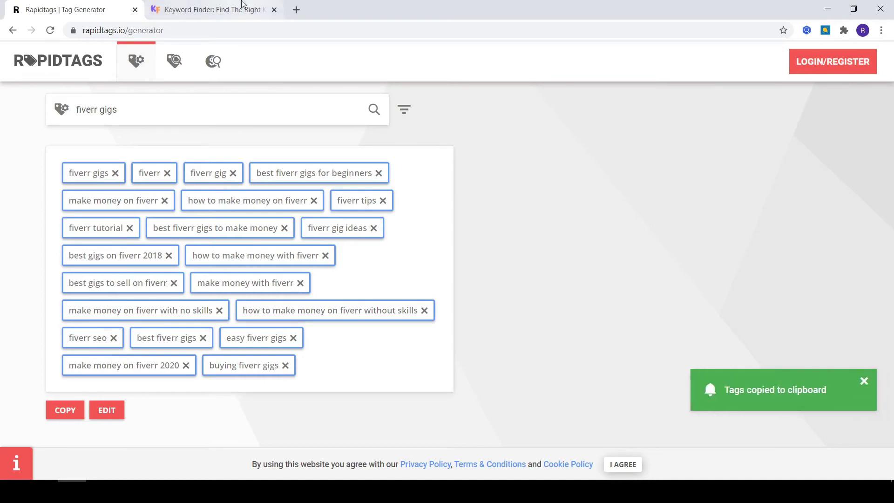
# Step: Paste the copied tags into Keyword Finder's keyword field and run a Shallow Search on them
pyautogui.click(250, 7)
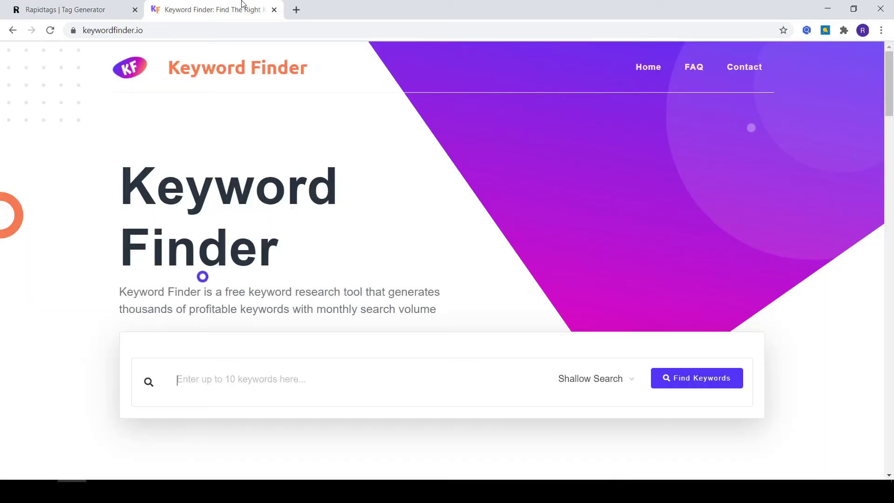
pyautogui.rightClick(343, 375)
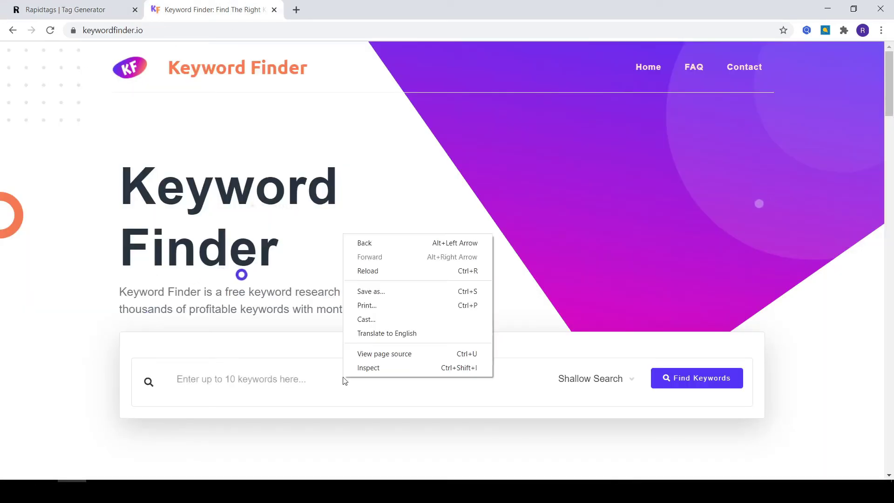
pyautogui.click(280, 384)
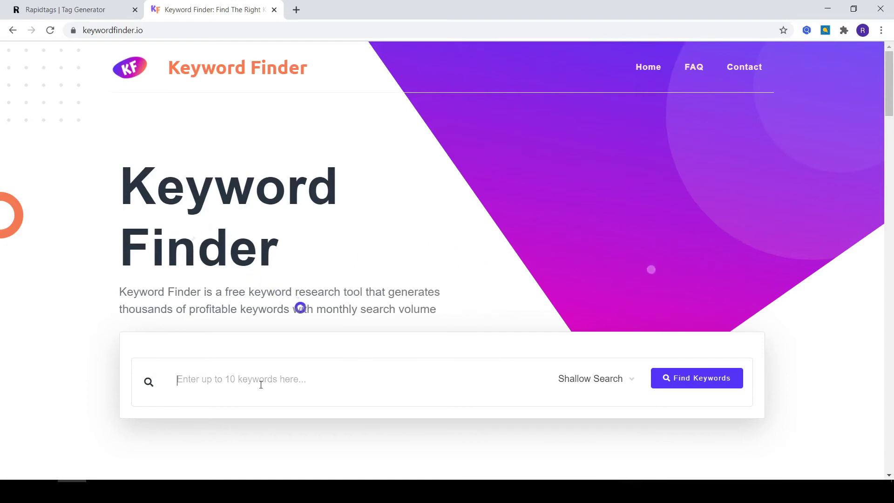
pyautogui.rightClick(261, 386)
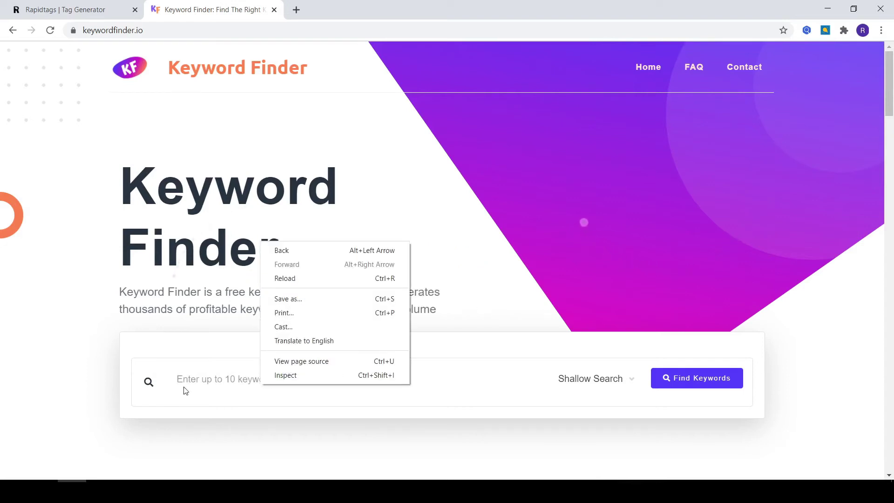
pyautogui.click(202, 380)
pyautogui.rightClick(203, 381)
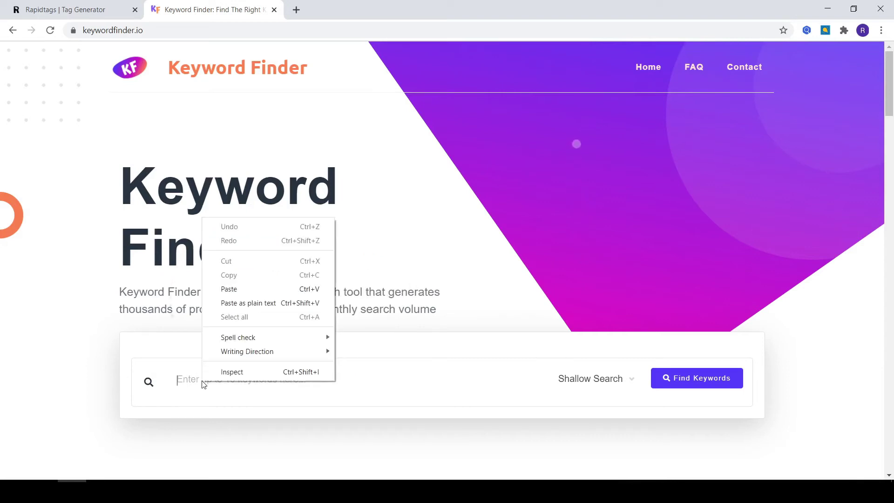
pyautogui.click(267, 289)
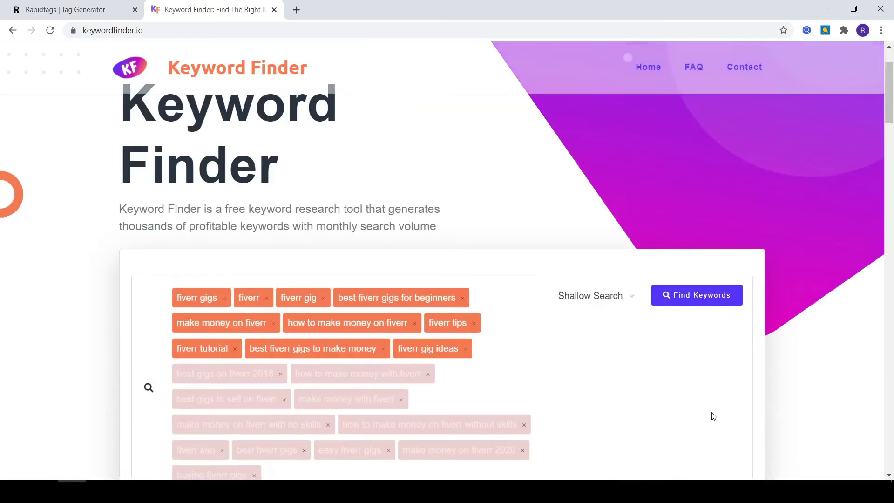
pyautogui.scroll(2, 716, 298)
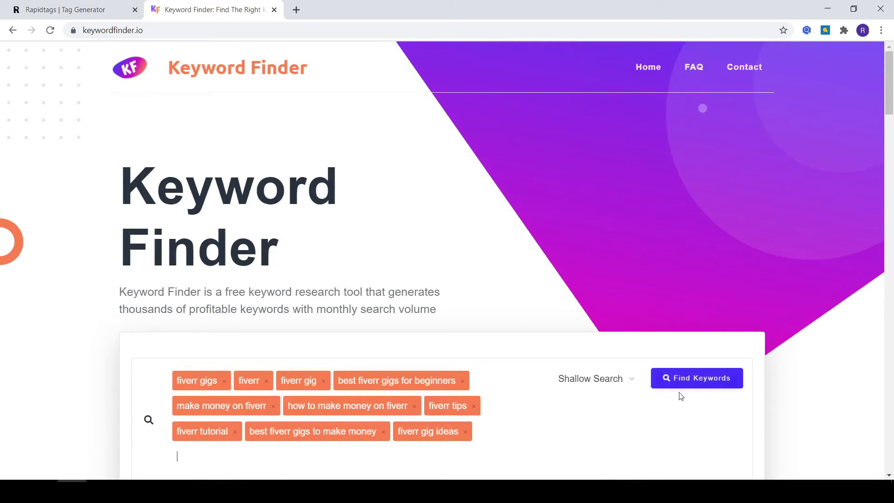
pyautogui.click(687, 381)
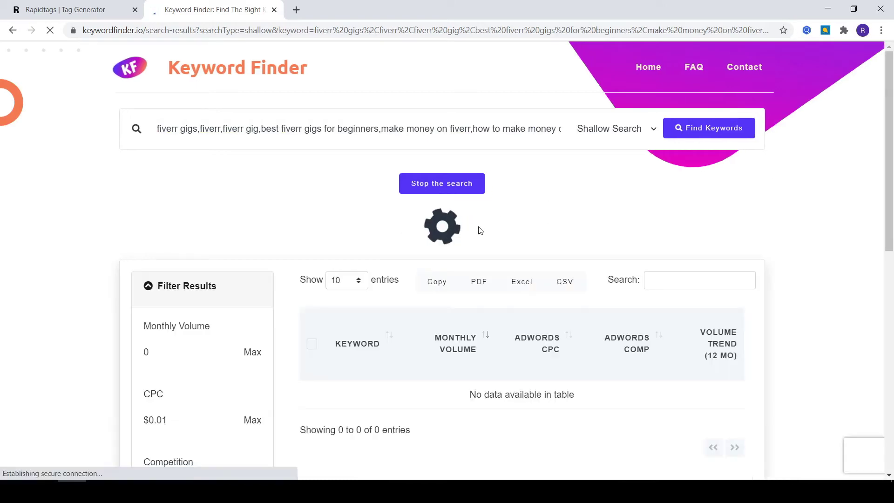
# Step: Return to Rapidtags and generate tags for the title "website traffic"
pyautogui.click(54, 9)
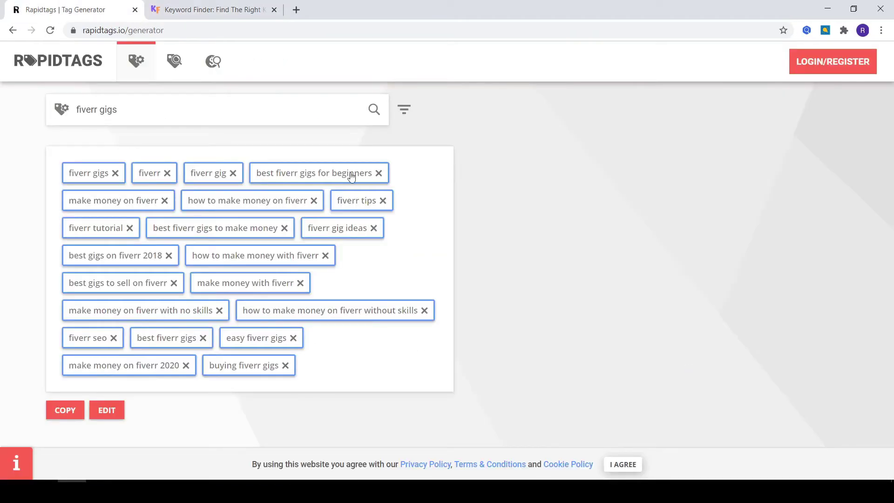
pyautogui.tripleClick(327, 112)
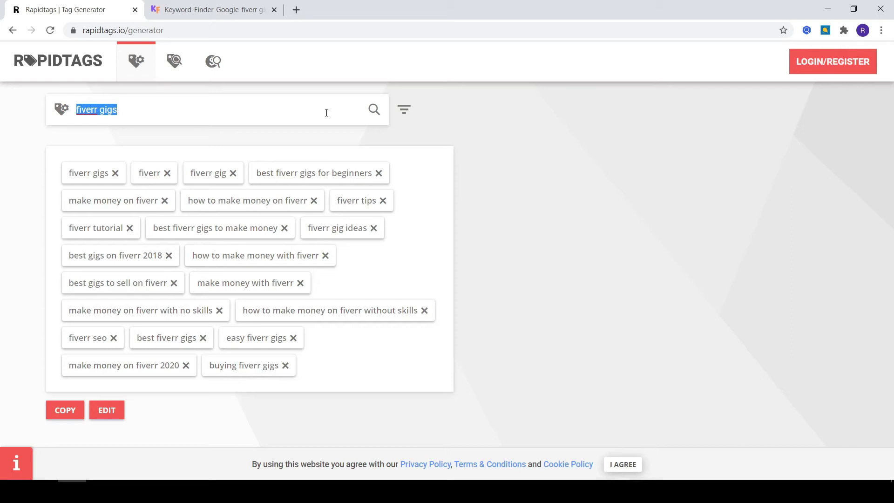
pyautogui.write('webs')
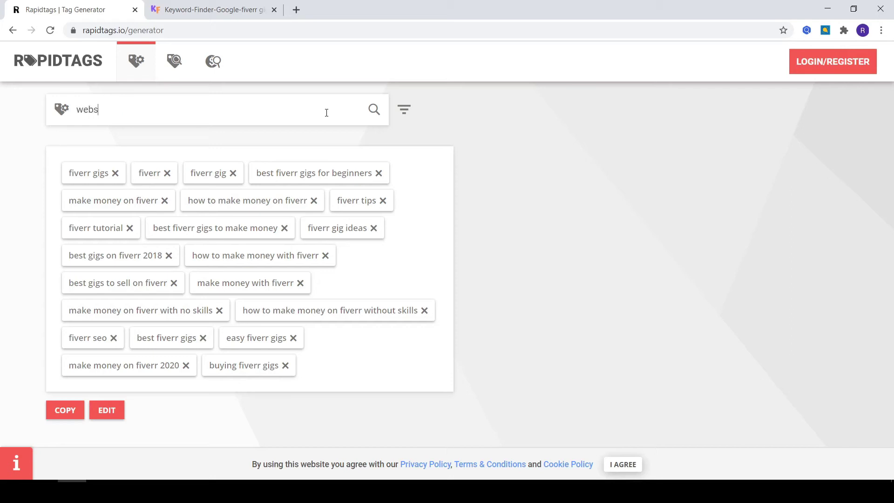
pyautogui.write('ite  traffic')
pyautogui.click(114, 110)
pyautogui.press('BackSpace')
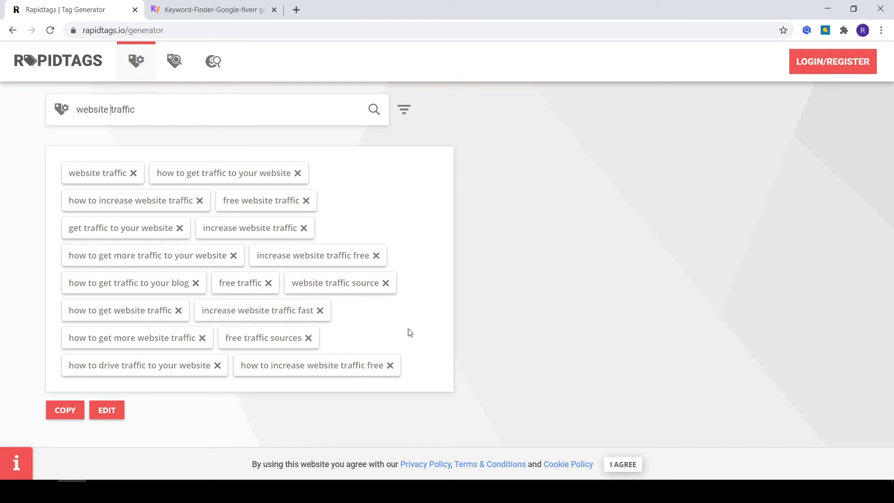
# Step: Examine the monthly volume, CPC, competition and trend of the fiverr gigs keywords in Keyword Finder, and return to Rapidtags
pyautogui.click(212, 9)
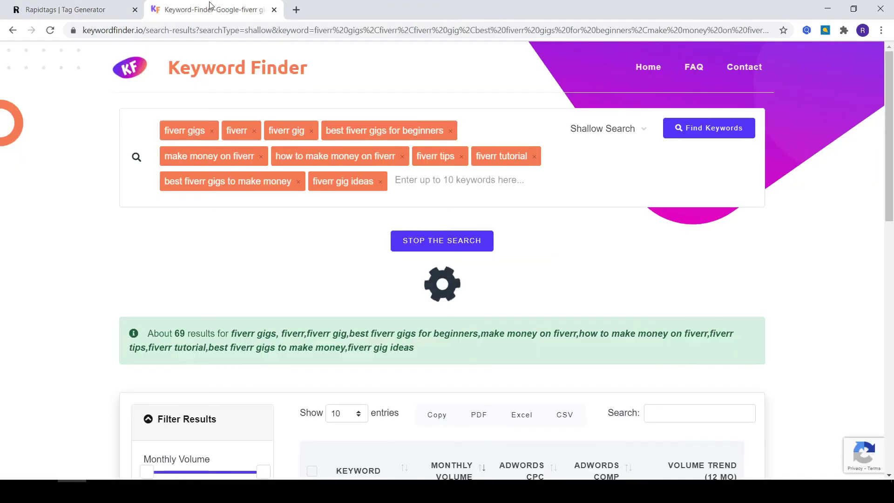
pyautogui.moveTo(889, 174); pyautogui.dragTo(891, 270)
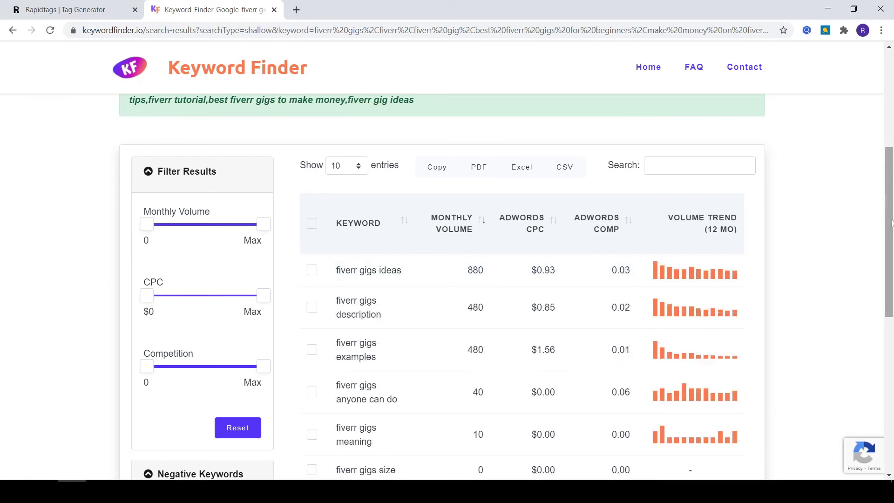
pyautogui.moveTo(890, 194); pyautogui.dragTo(891, 244)
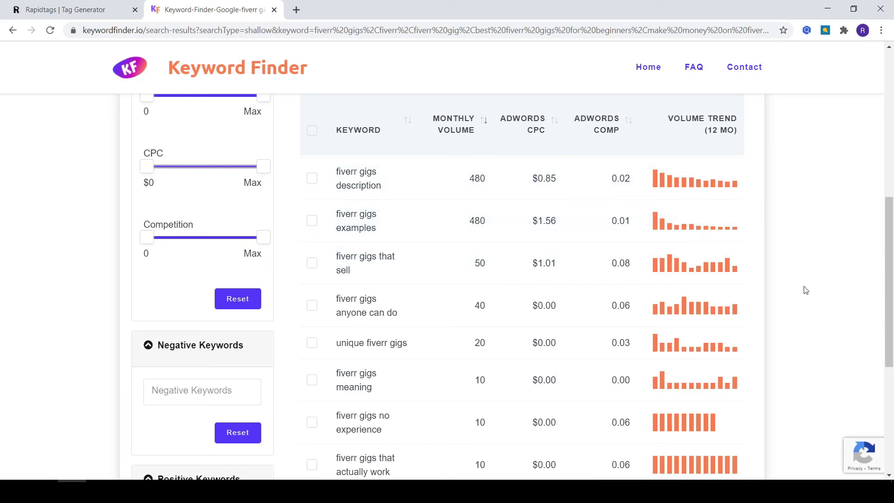
pyautogui.moveTo(889, 270); pyautogui.dragTo(892, 225)
pyautogui.scroll(-3, 893, 363)
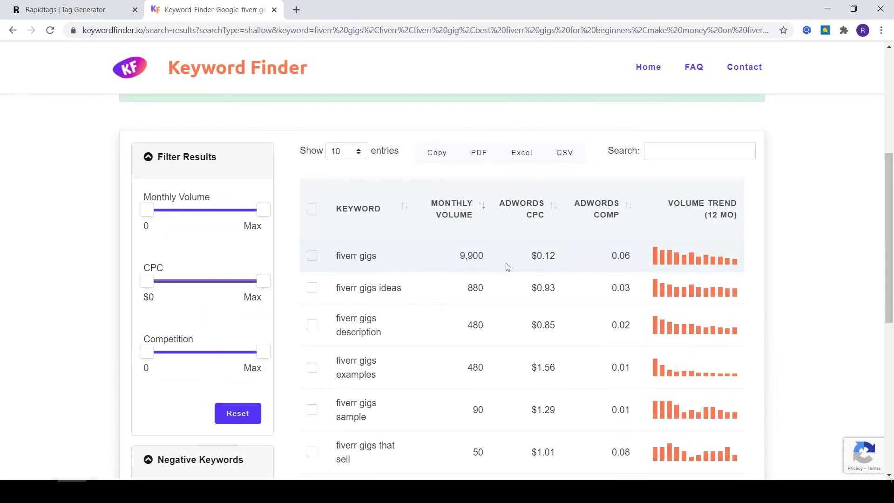
pyautogui.scroll(2, 893, 117)
pyautogui.scroll(4, 893, 116)
pyautogui.click(77, 10)
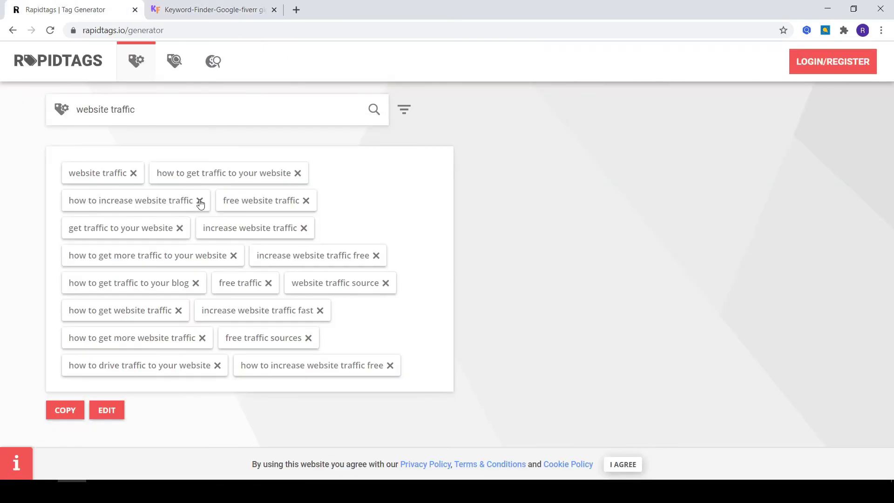